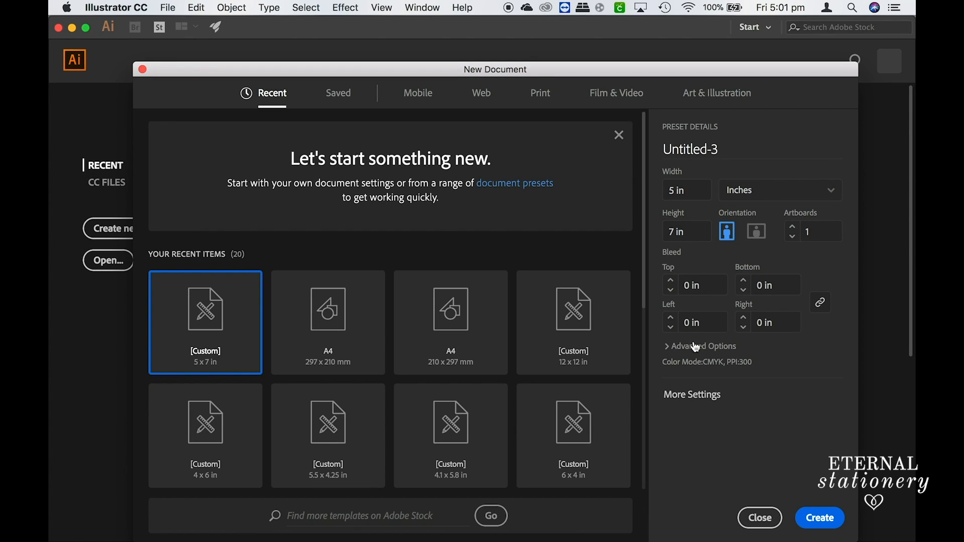
- Create a new 5 x 7 in portrait document with one artboard in CMYK at 300 ppi
left_click(695, 192)
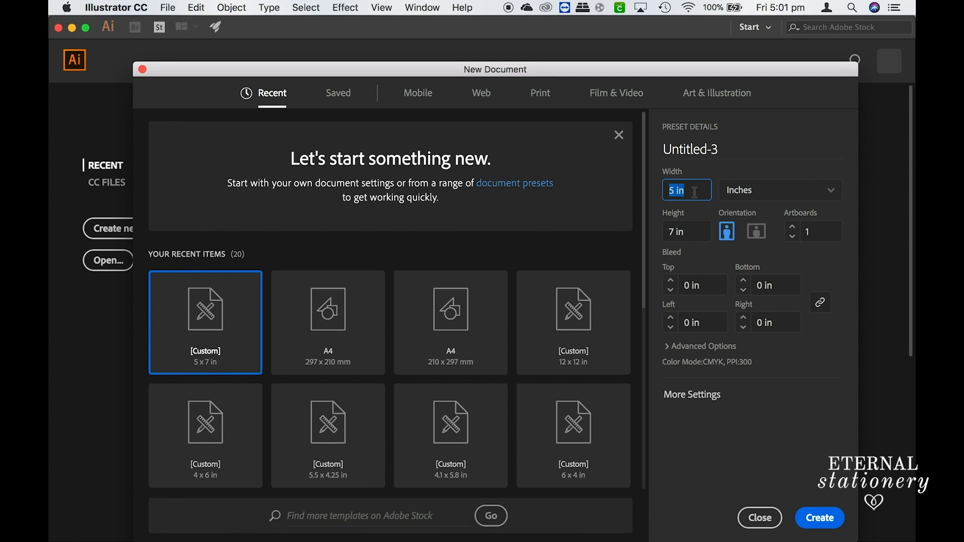
left_click(700, 231)
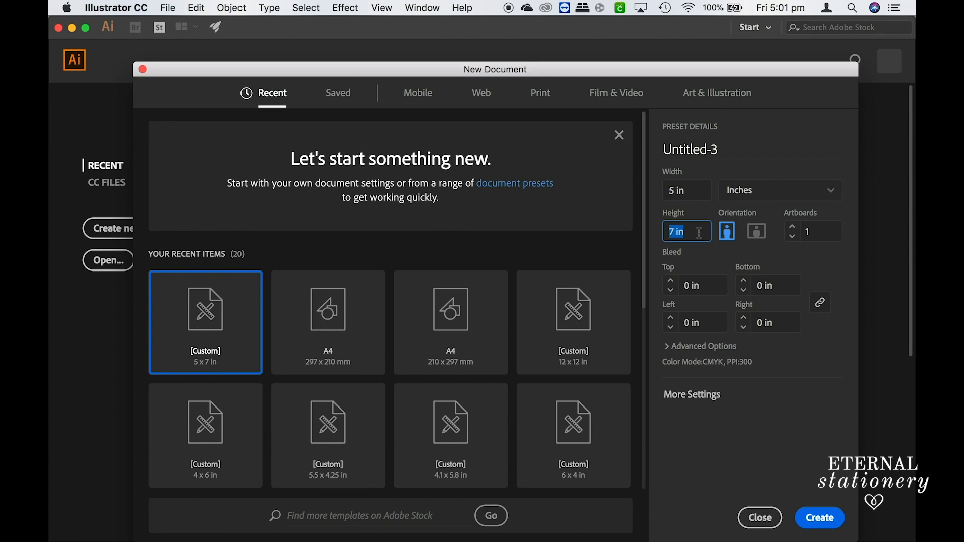
left_click(710, 403)
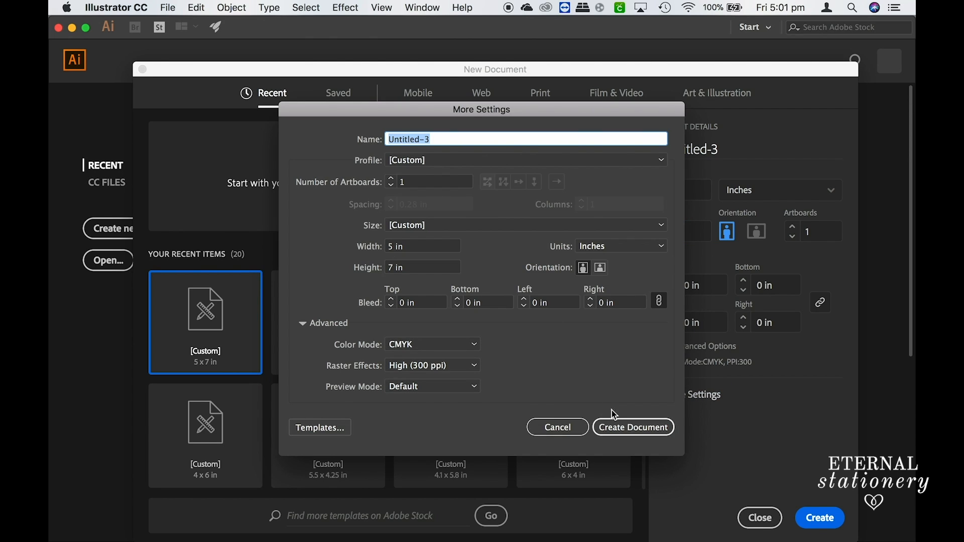
left_click(622, 428)
- Place a vertical guide and a horizontal guide through the centre of the artboard
left_click(63, 302)
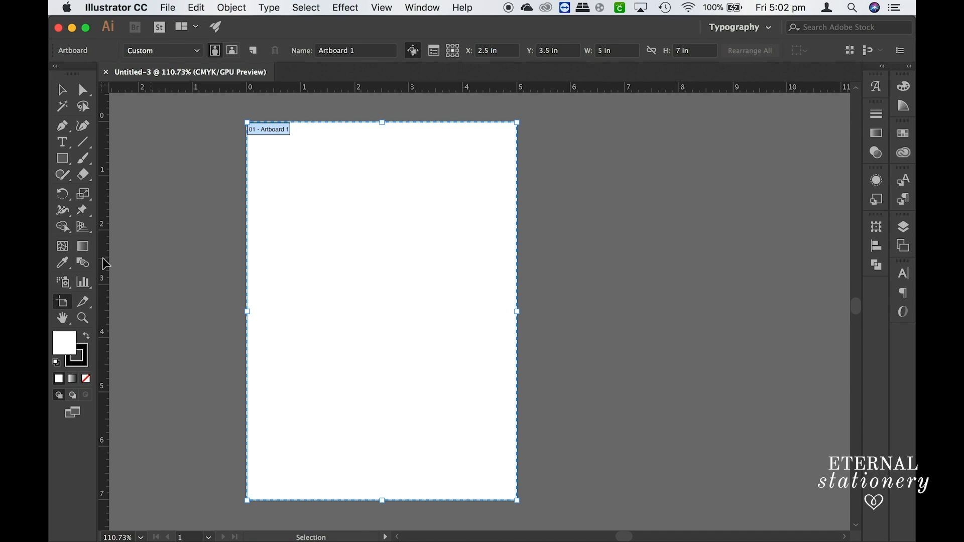
left_click_drag(108, 263, 383, 241)
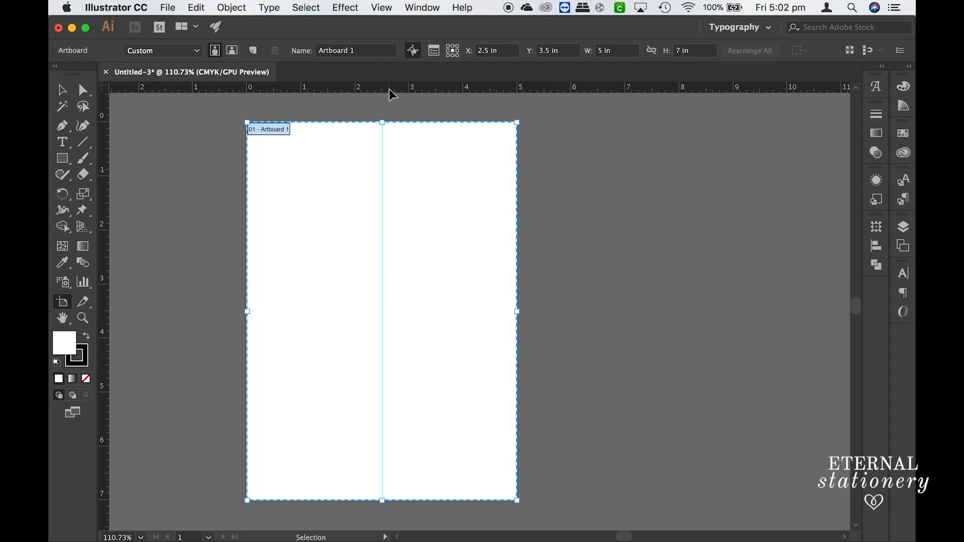
left_click_drag(390, 88, 395, 314)
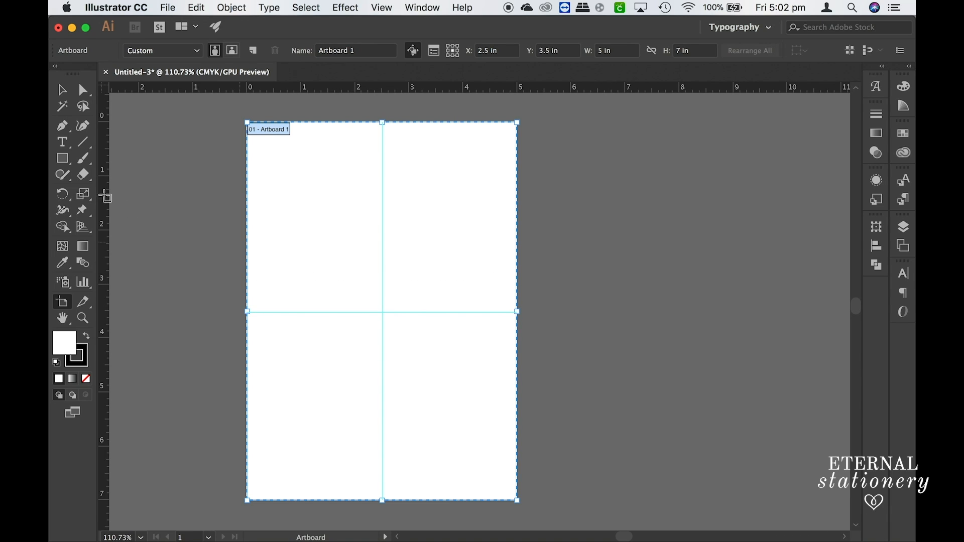
key("a")
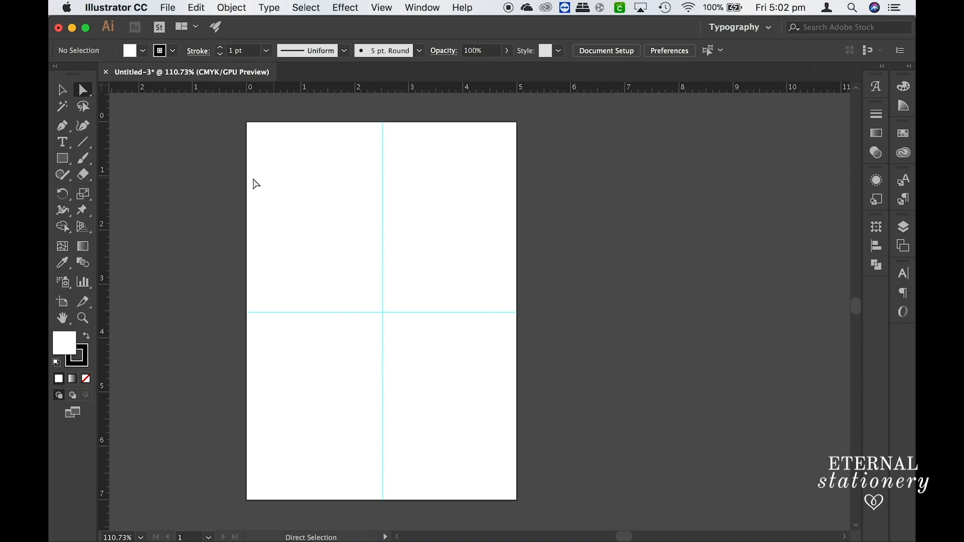
- Open the mask.ai artwork from the Mask invite folder
left_click(168, 8)
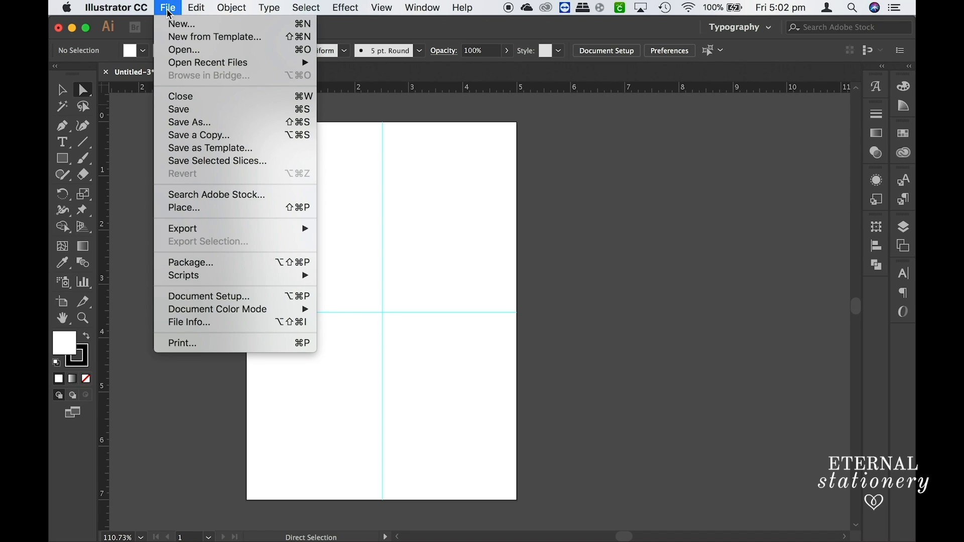
left_click(182, 56)
left_click(390, 132)
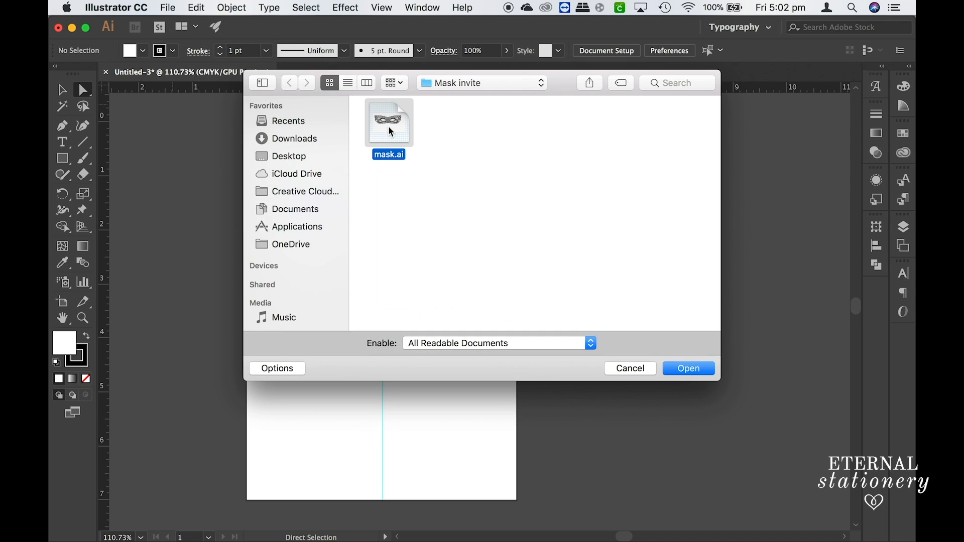
left_click(699, 370)
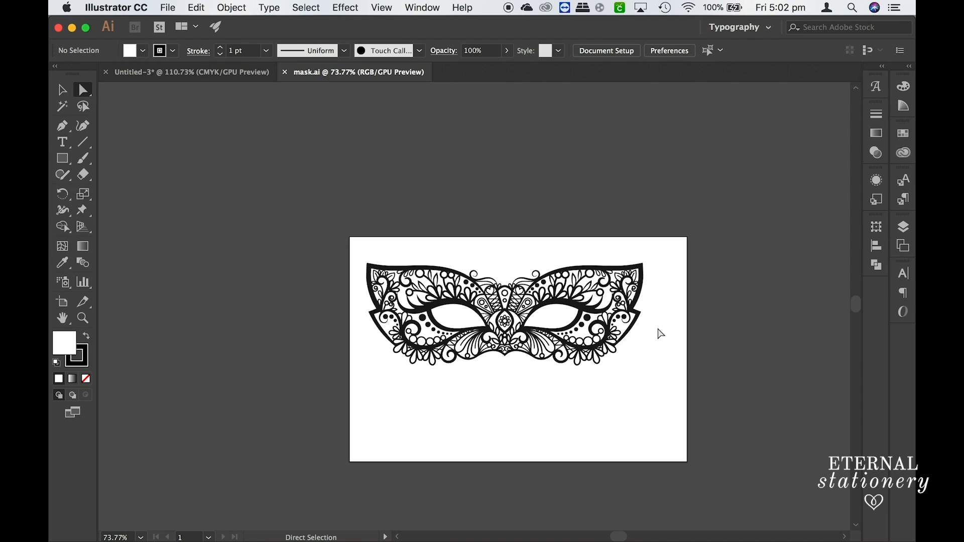
- Copy the whole mask artwork and paste it into the 5 x 7 in invitation document
left_click(62, 93)
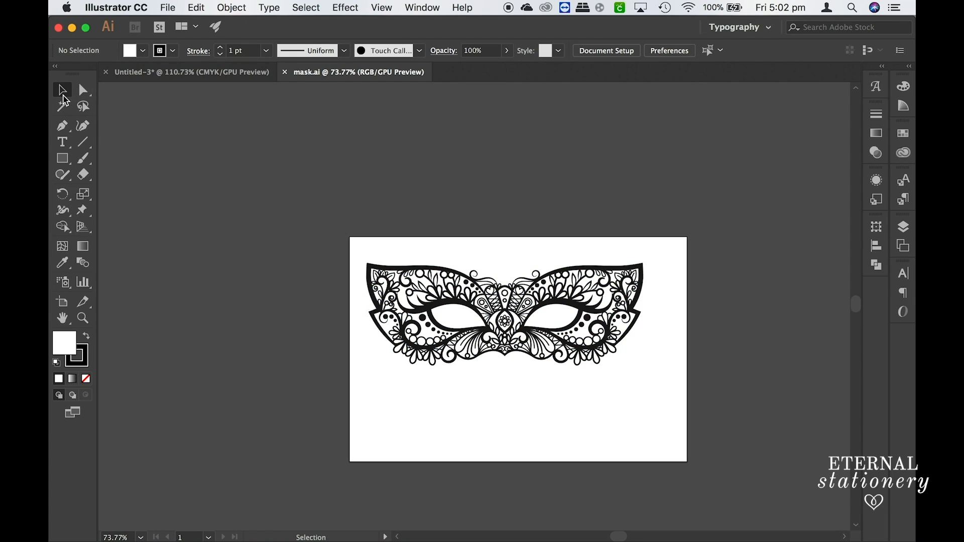
left_click_drag(636, 406, 364, 215)
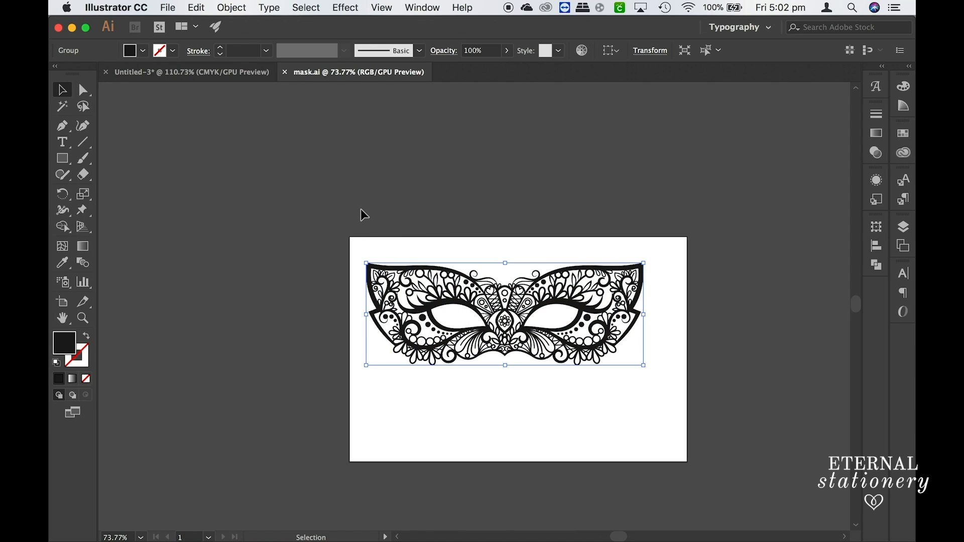
key("super+c")
left_click(251, 72)
key("super+v")
- Scale the mask down to about 4.2 in wide and centre it on the vertical guide near the artboard's upper edge
left_click_drag(683, 382, 495, 314)
left_click_drag(455, 301, 461, 203)
left_click(522, 209)
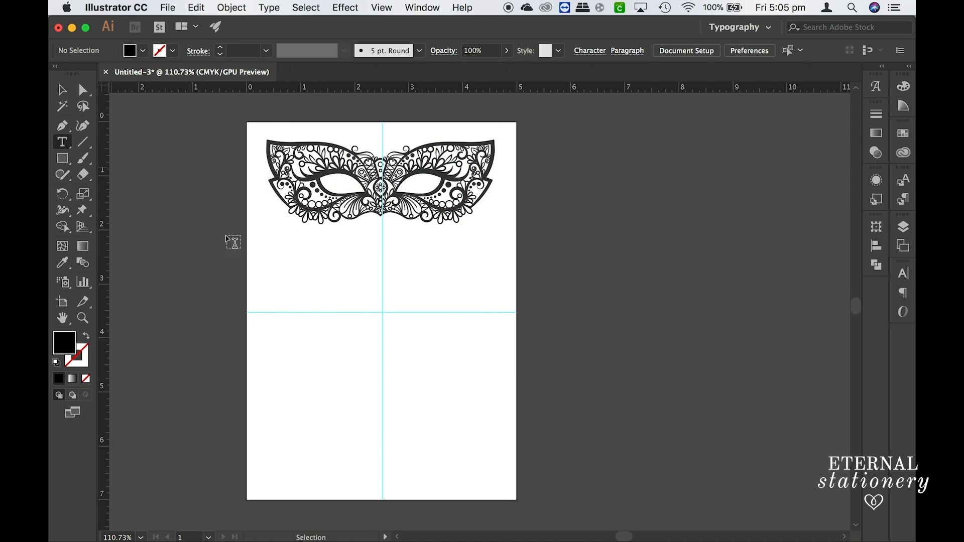
- Below the mask, add the line "IN HONOUR OF", the guest of honour's first name, and "ON HER 30TH BIRTHDAY"
left_click(302, 266)
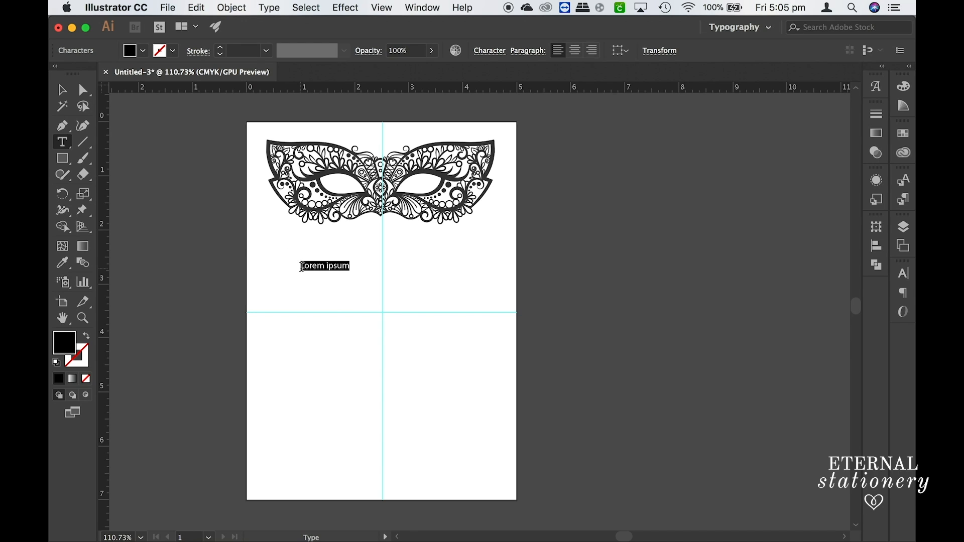
type("N HONOUR OF NATASHA")
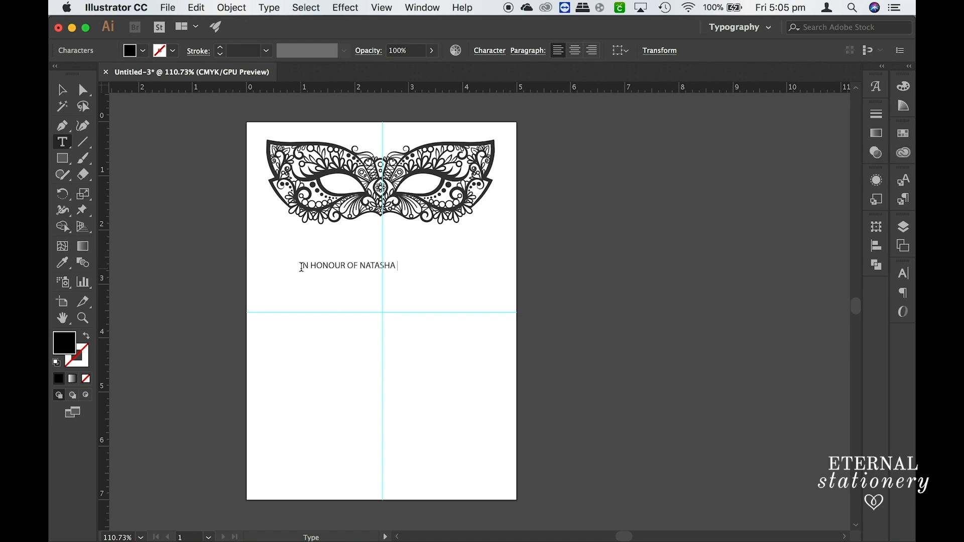
type("HER 30TH BIRTHDAY")
key("Escape")
- Add two separate text lines beneath it reading "YOU ARE CORDIALLY INVITED TO A" and "Masquerade Party"
left_click(313, 295)
type("YOU ARE CORDIALLY INVITED TO A")
key("Escape")
left_click(339, 333)
type("Masquerade Party")
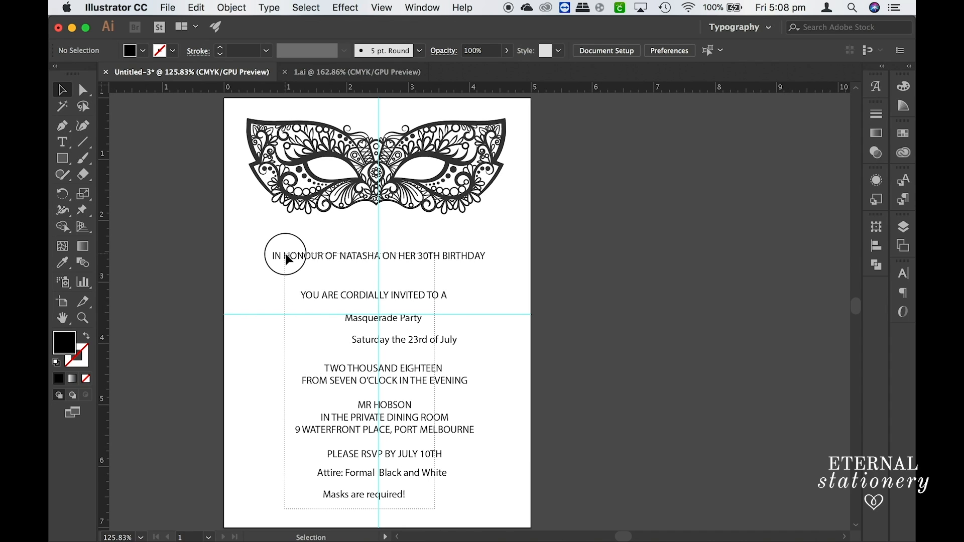
- Centre-justify all the invitation text and align the text objects by their horizontal centres
left_click(284, 256)
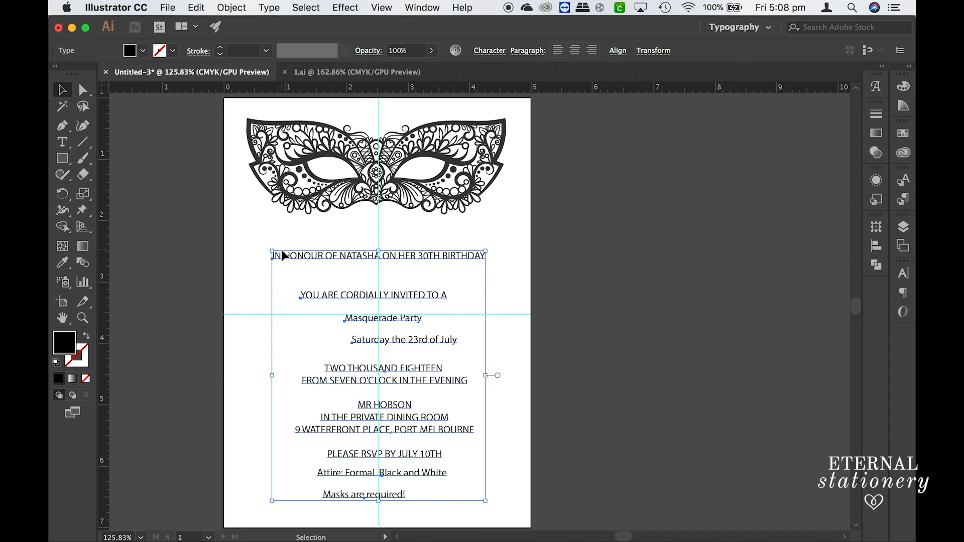
left_click(575, 53)
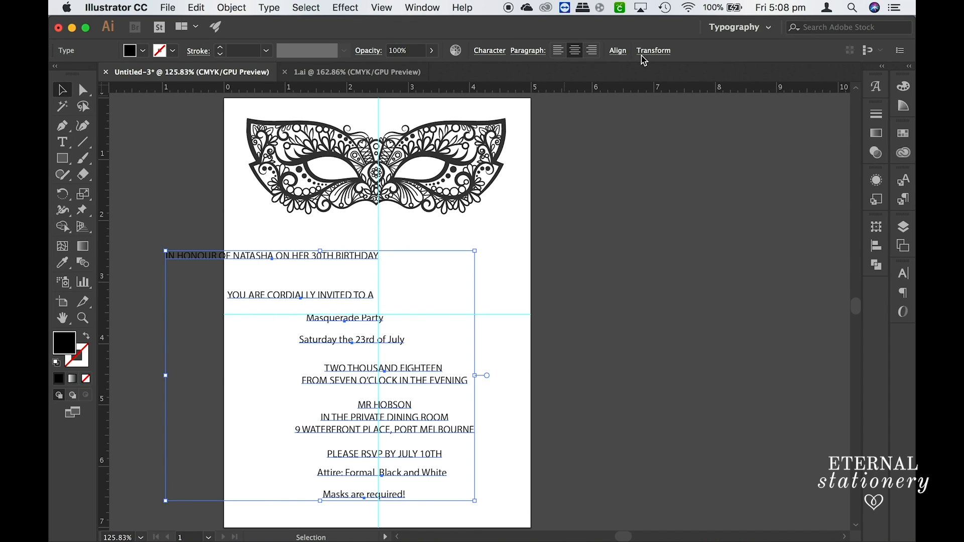
left_click(618, 51)
left_click(501, 90)
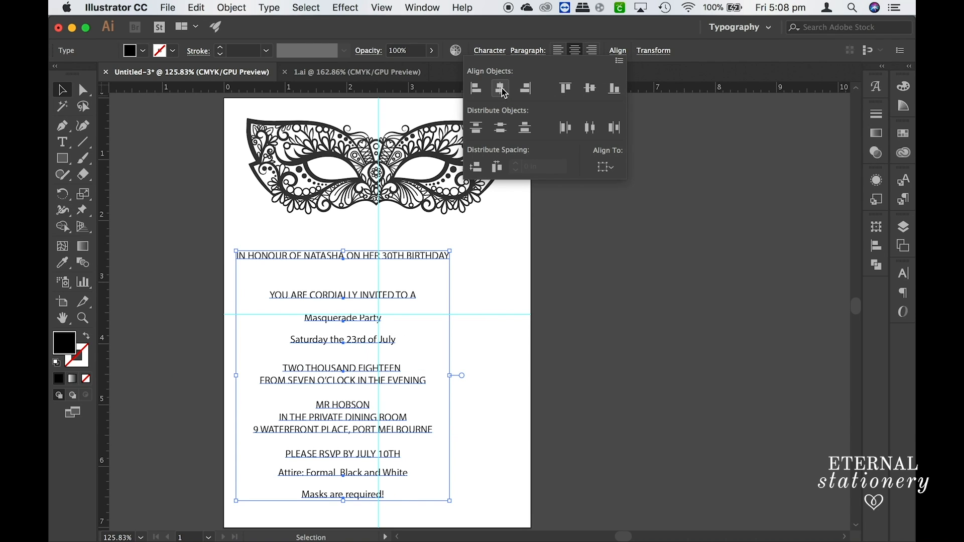
- Centre the text block on the vertical guide and move "YOU ARE CORDIALLY INVITED TO A" up beneath the first line
left_click(360, 257)
left_click_drag(359, 257, 396, 250)
left_click(550, 254)
left_click_drag(436, 286, 437, 263)
left_click(473, 283)
left_click(547, 247)
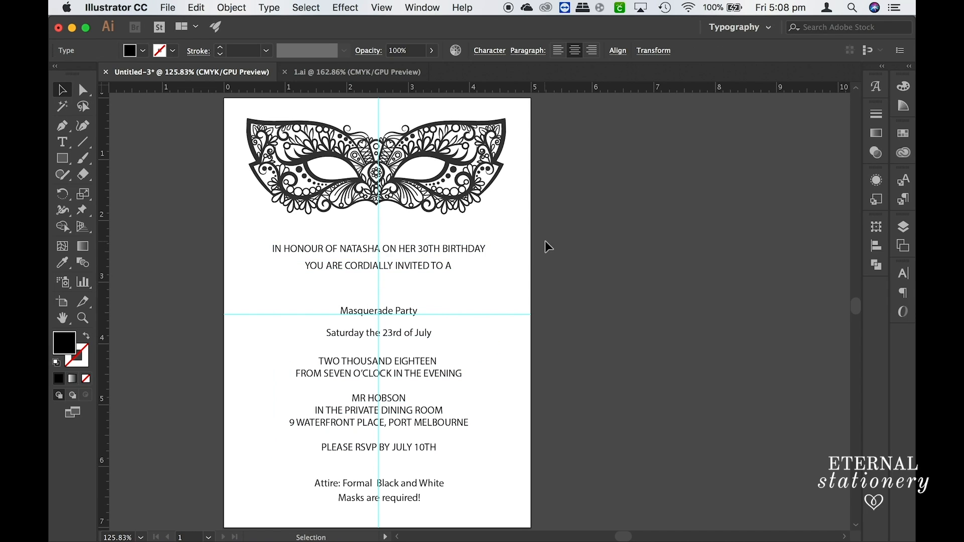
- Set the all-capitals text lines to Times New Roman Regular at 10 pt
left_click(432, 377)
left_click(437, 266, "shift")
left_click(448, 251, "shift")
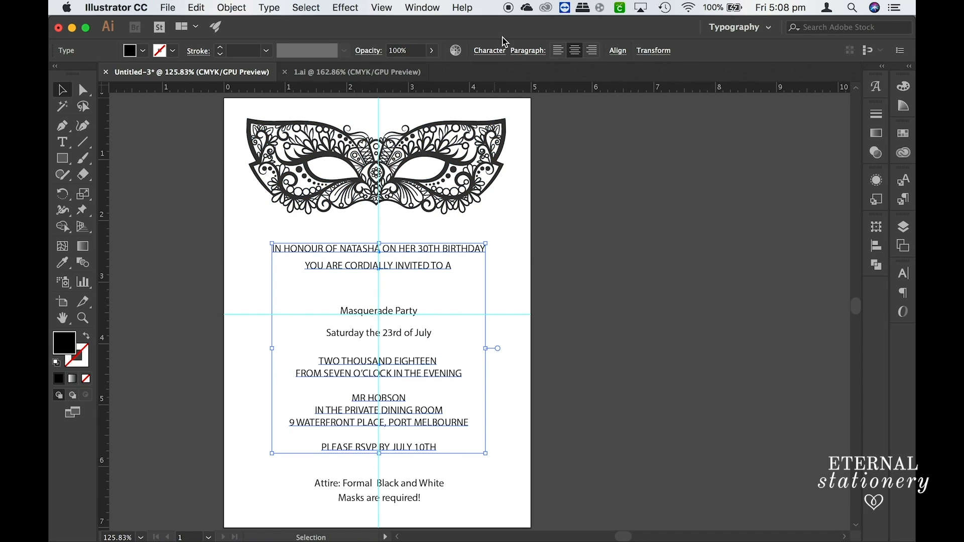
left_click(501, 52)
type("Times New Roman")
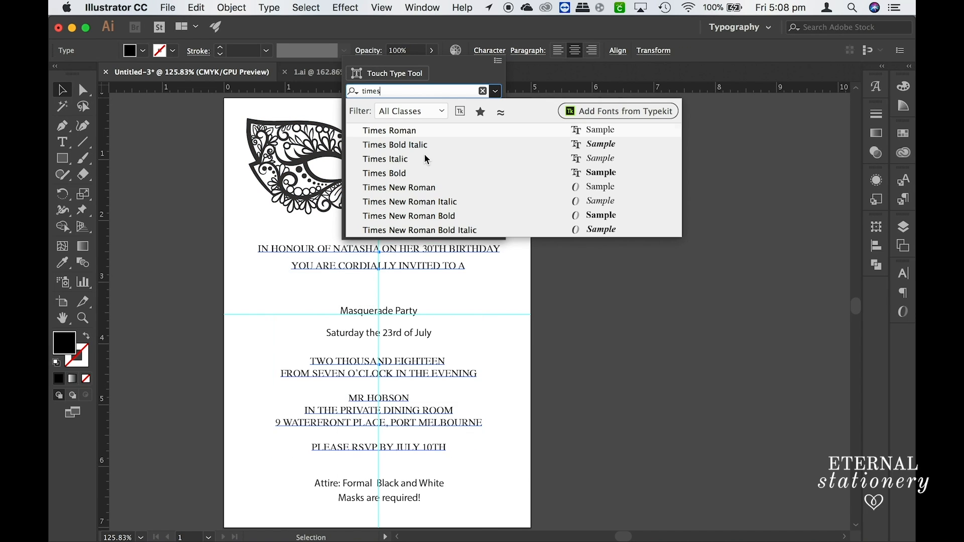
key("Return")
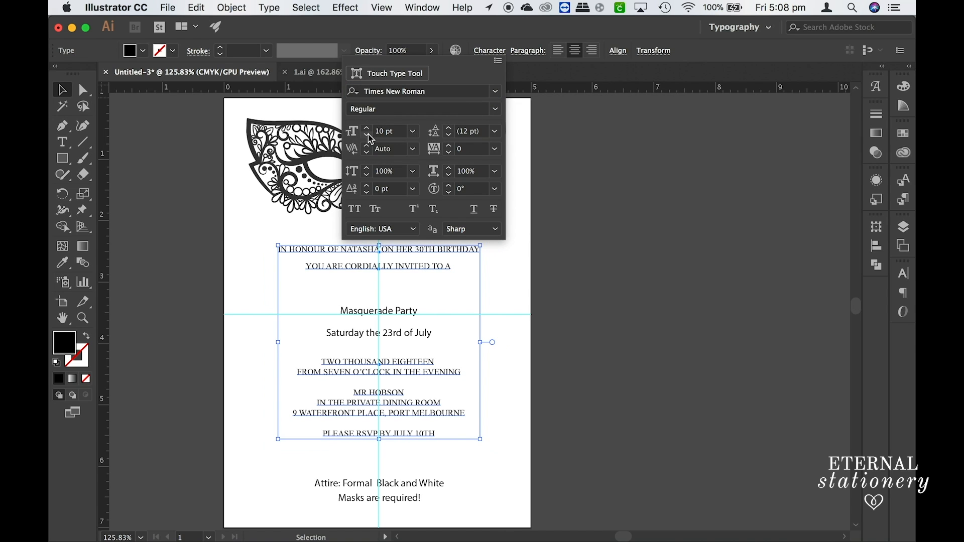
key("Escape")
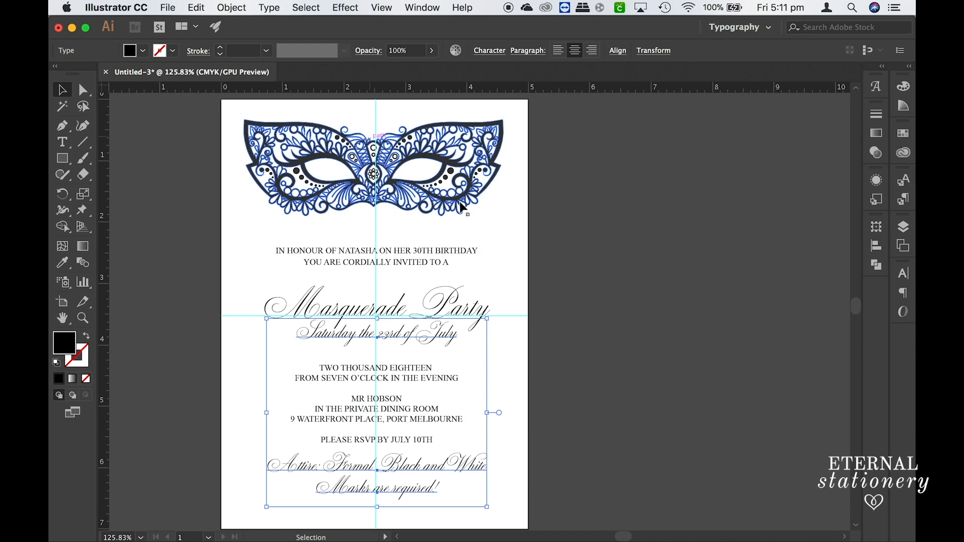
- Show the glyph alternates for the current selection and move "Saturday the 23rd of July" slightly down from the "Masquerade Party" title
left_click(519, 246)
scroll(518, 245, "up", 5)
scroll(519, 245, "down", 2)
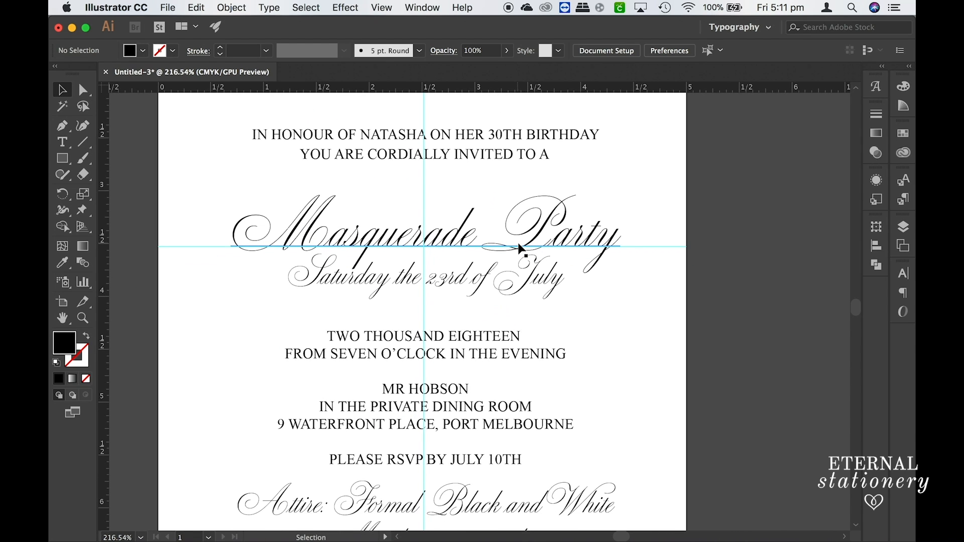
left_click(519, 245)
left_click(879, 95)
left_click_drag(368, 282, 373, 302)
- Replace the M, q and d in "Masquerade" with flourished alternate glyphs
left_click(318, 237)
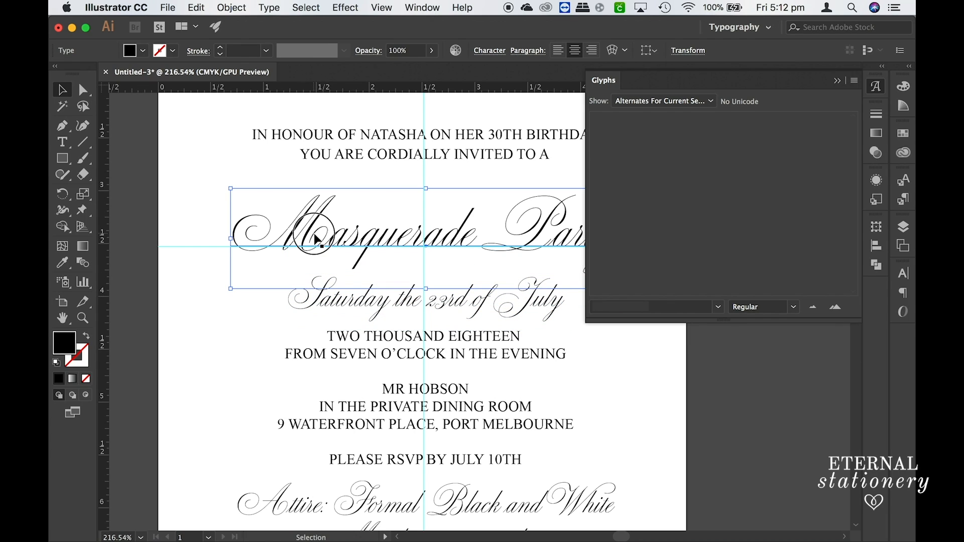
key("t")
left_click_drag(327, 232, 253, 232)
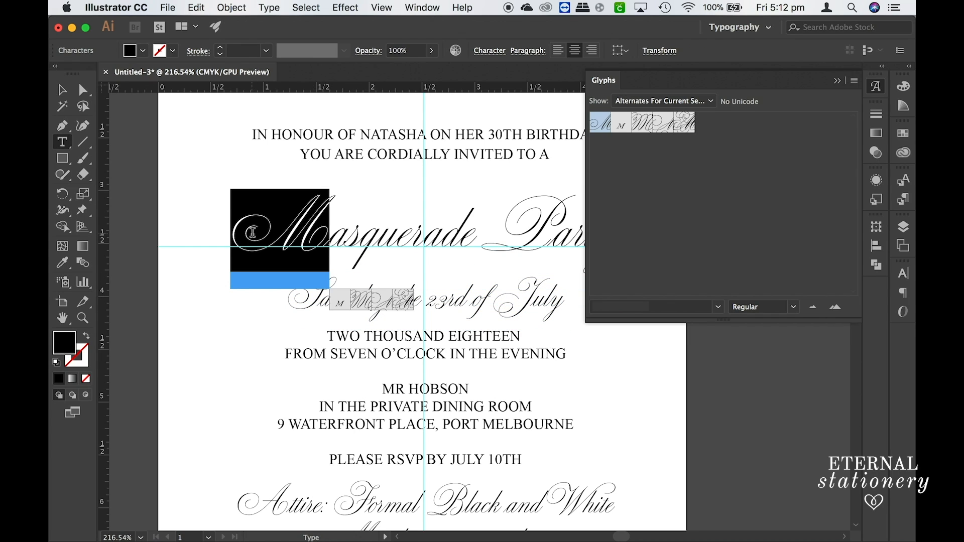
double_click(686, 124)
left_click_drag(379, 241, 363, 240)
double_click(664, 124)
left_click_drag(460, 229, 366, 231)
double_click(727, 122)
- Replace the P, t and y in "Party" with flourished alternate glyphs
left_click(513, 223)
scroll(514, 224, "right", 3)
double_click(666, 126)
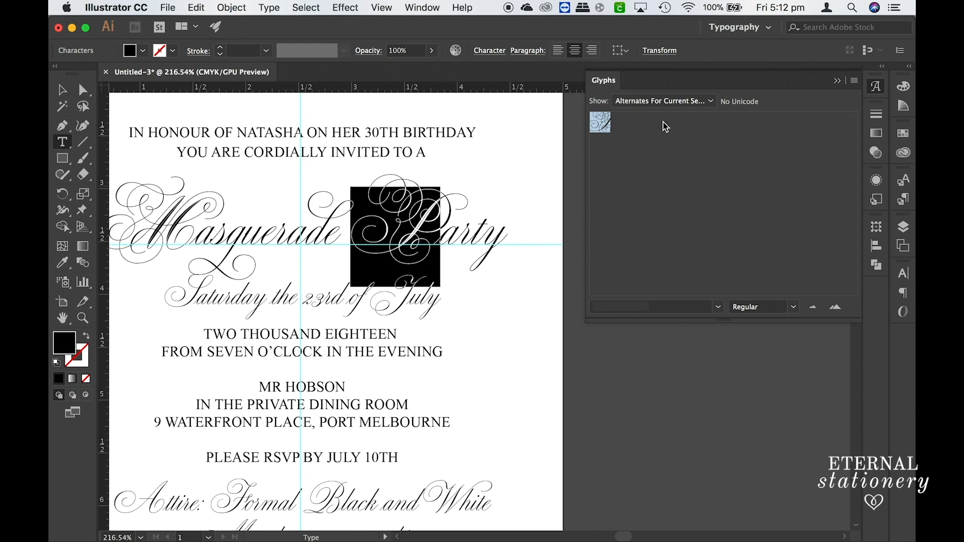
left_click_drag(482, 237, 475, 238)
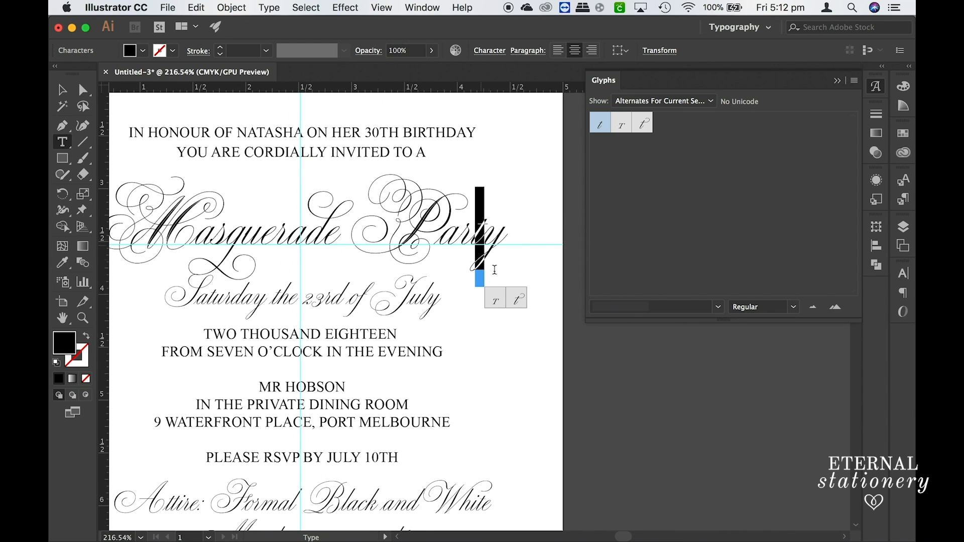
left_click(517, 301)
left_click_drag(497, 238, 485, 239)
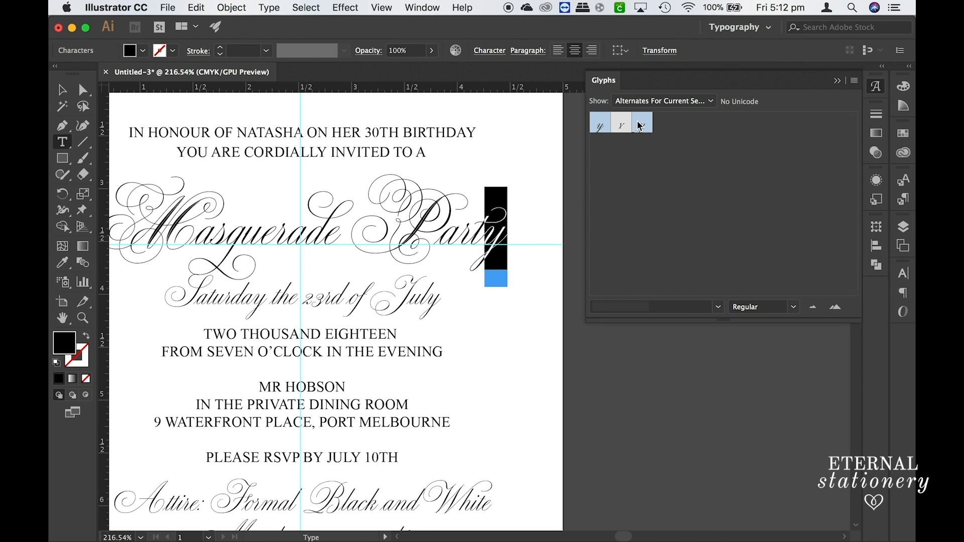
double_click(640, 125)
- Replace the S and d in "Saturday" with flourished alternate glyphs
scroll(335, 291, "left", 3)
scroll(336, 291, "down", 2)
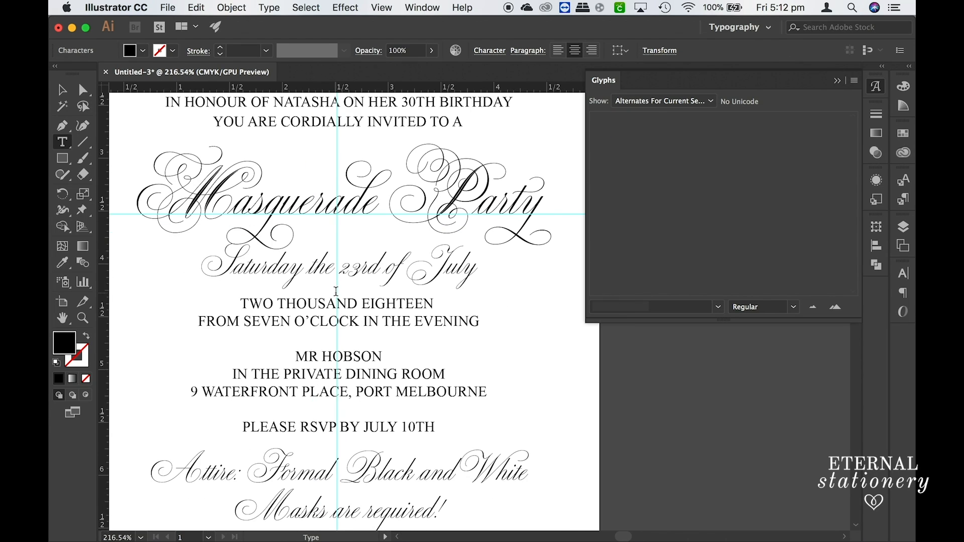
left_click_drag(234, 259, 201, 261)
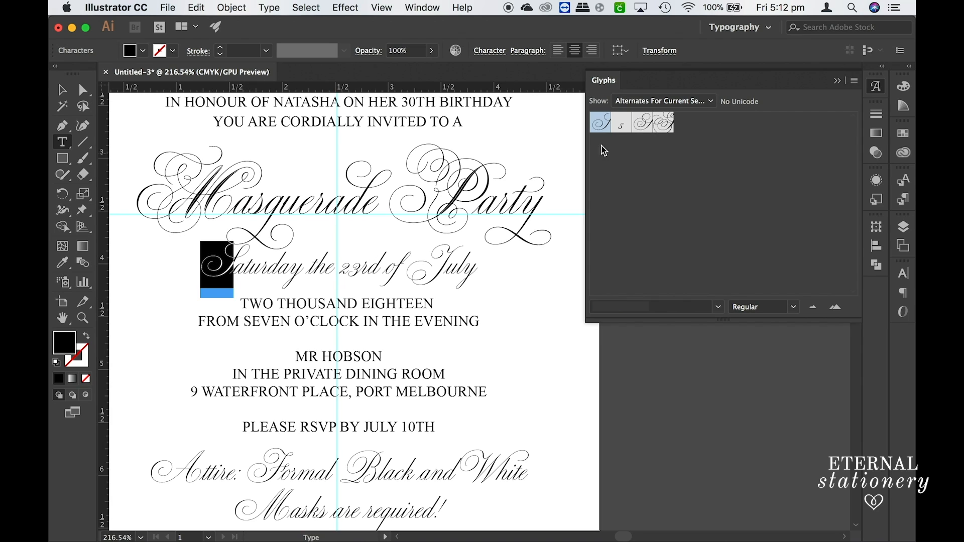
double_click(667, 125)
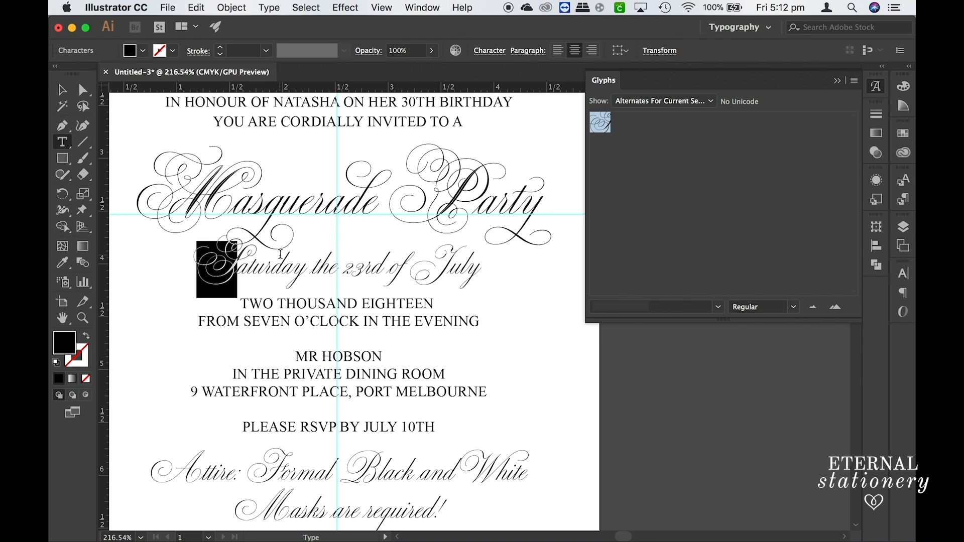
left_click_drag(284, 268, 274, 269)
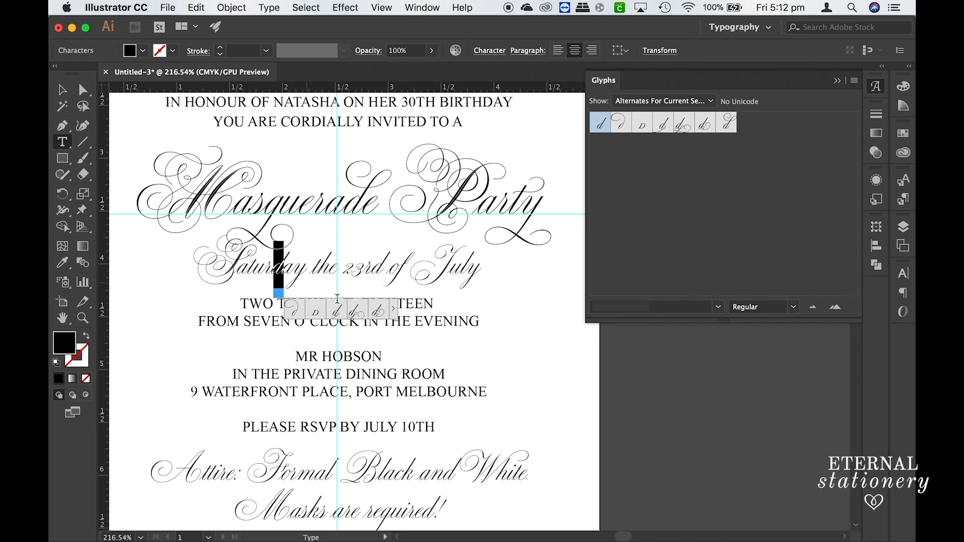
left_click(310, 312)
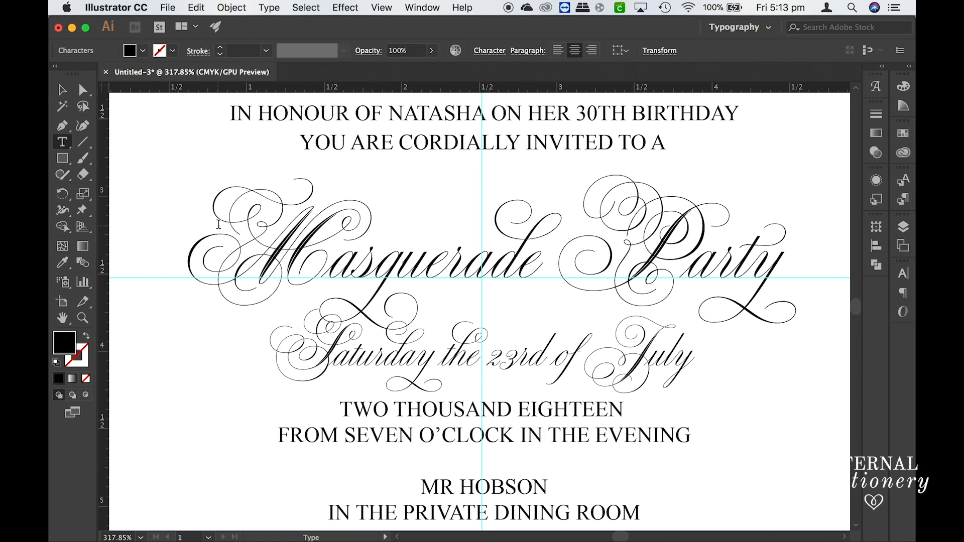
- Add a 0.25 pt stroke to the "Masquerade Party" title and to the "Saturday the 23rd of July" line
scroll(219, 224, "down", 1)
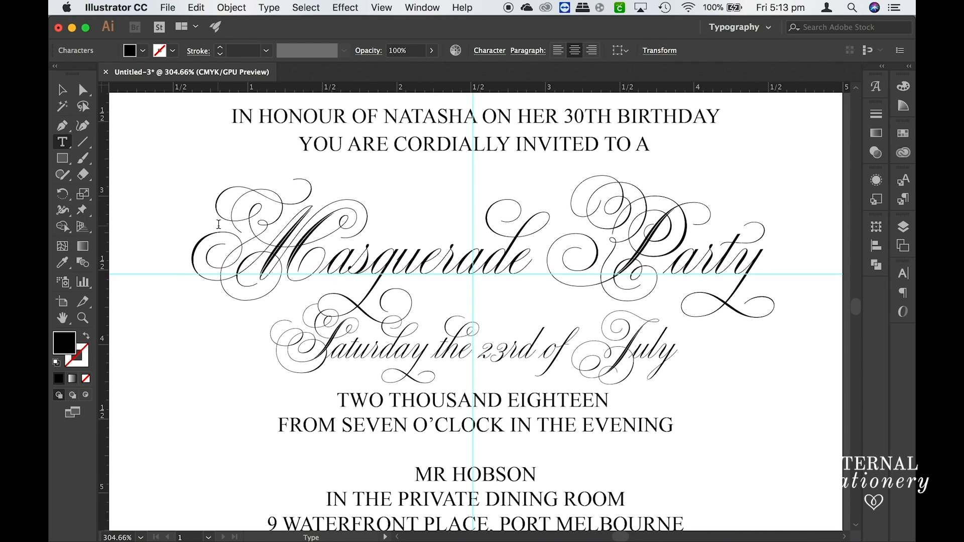
scroll(218, 224, "right", 2)
left_click(63, 90)
left_click(299, 265)
left_click(219, 47)
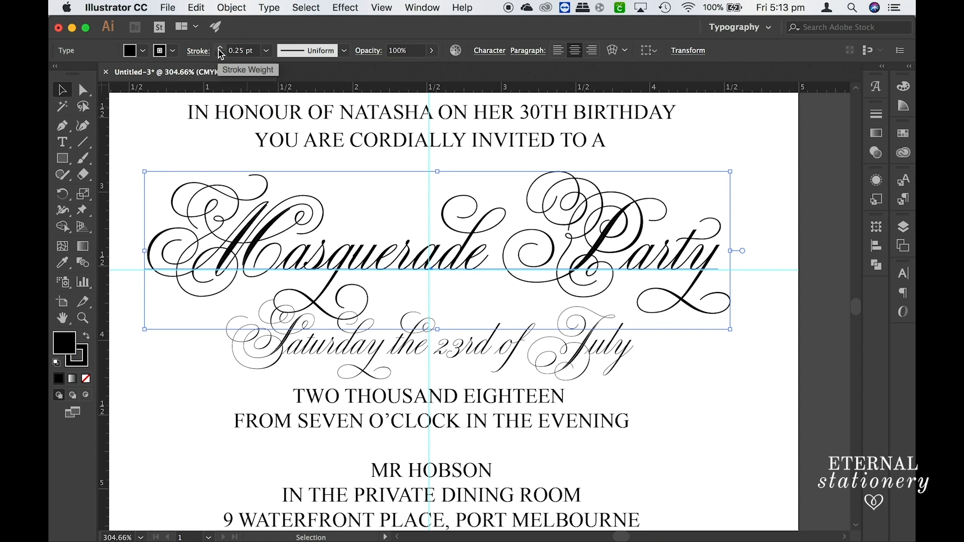
left_click(316, 346)
left_click(221, 48)
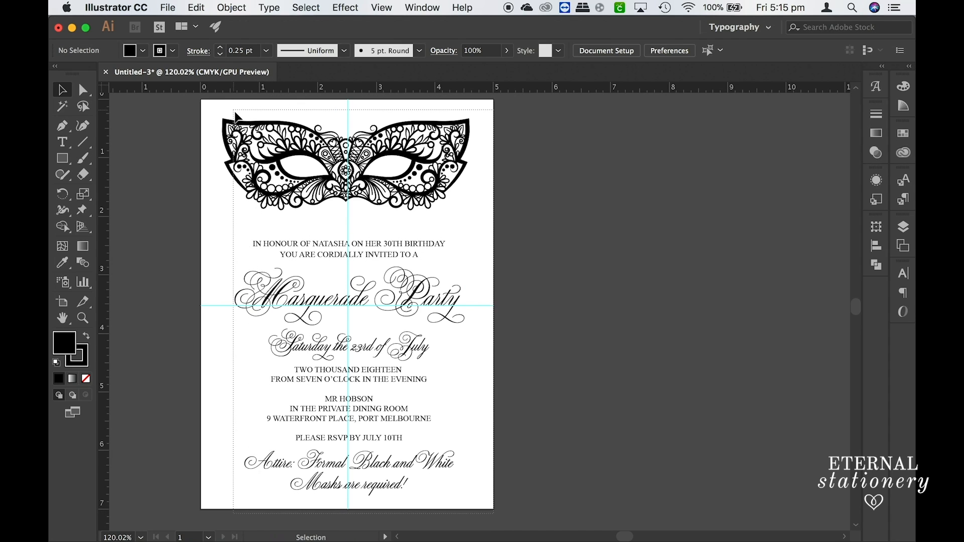
- Fill all the invitation's artwork and text with the Black swatch and check that swatch's CMYK values
key("super+a")
left_click(143, 50)
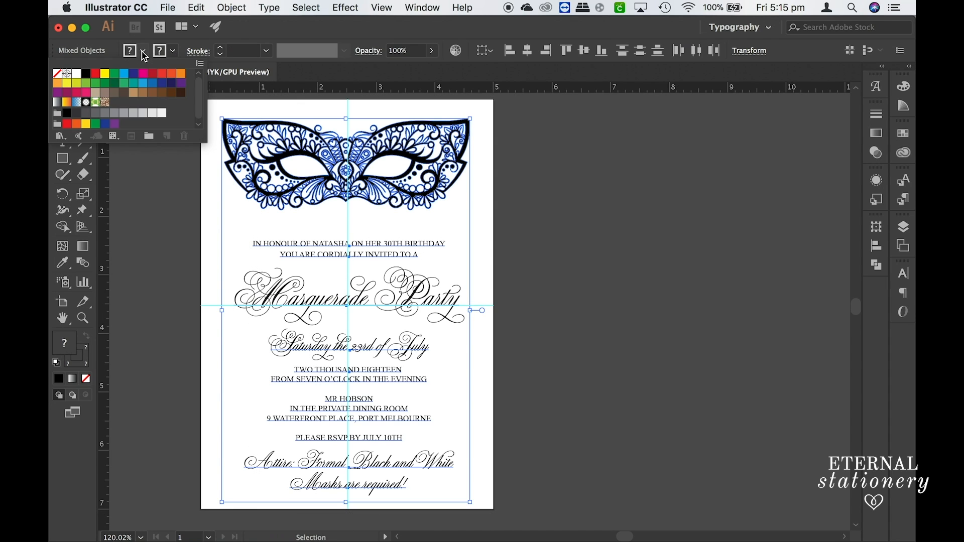
left_click(85, 74)
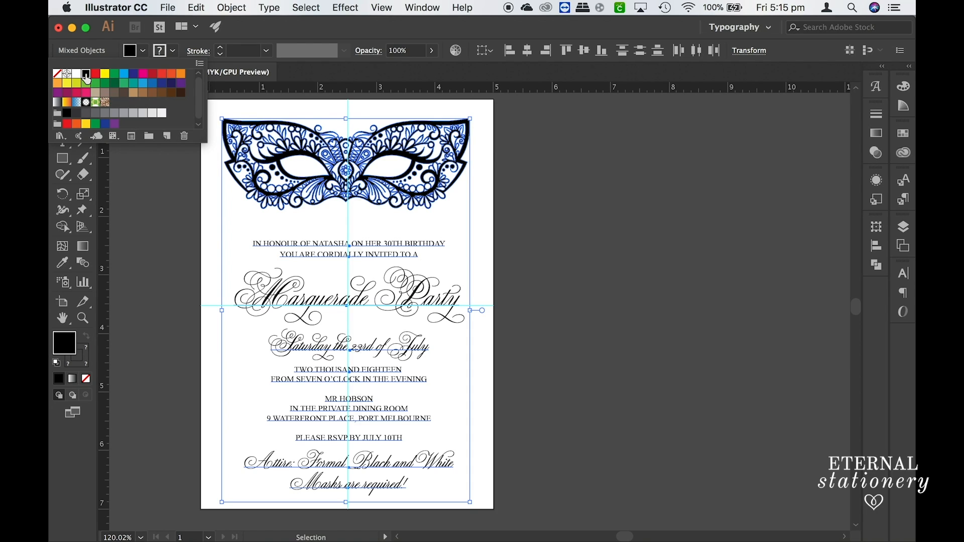
double_click(86, 77)
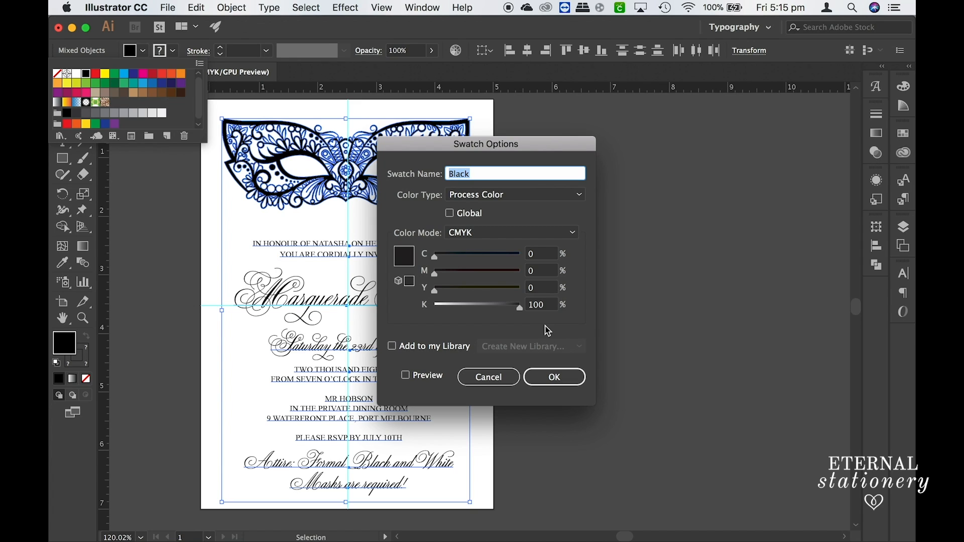
left_click(557, 387)
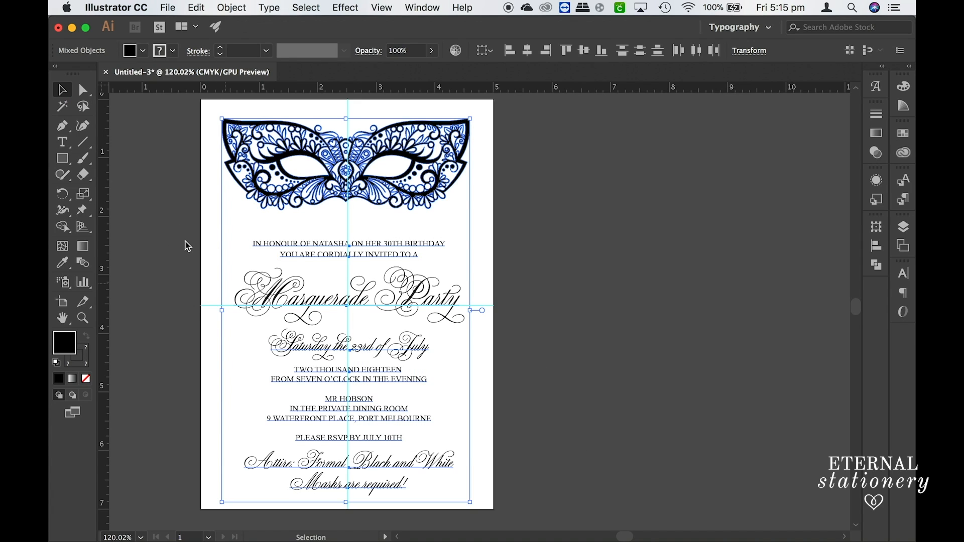
left_click(518, 310)
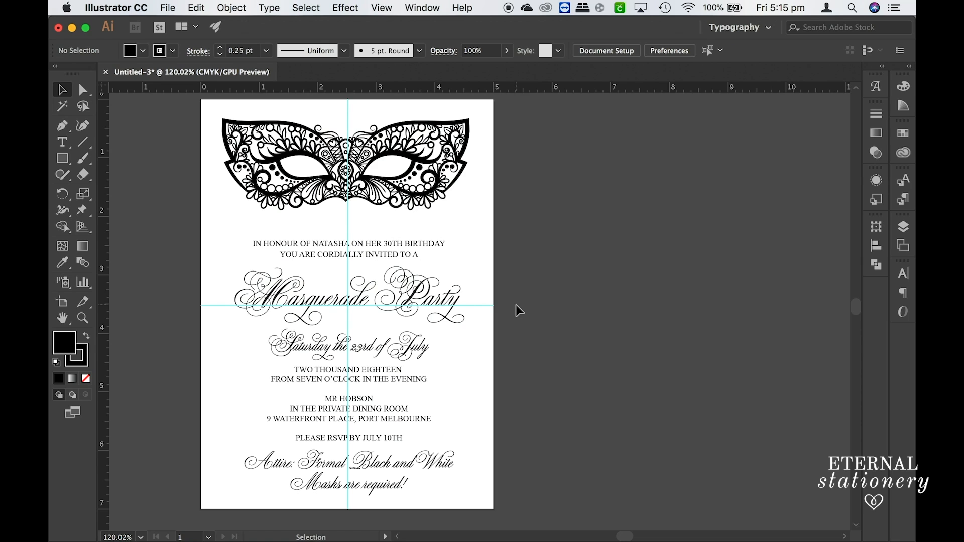
- Open the print settings for the invitation
left_click(311, 131)
left_click(168, 7)
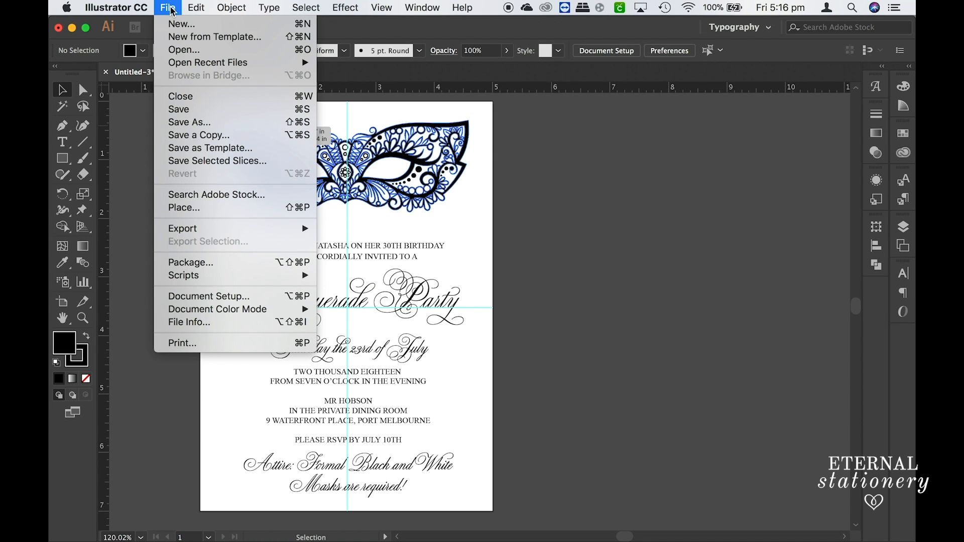
left_click(193, 343)
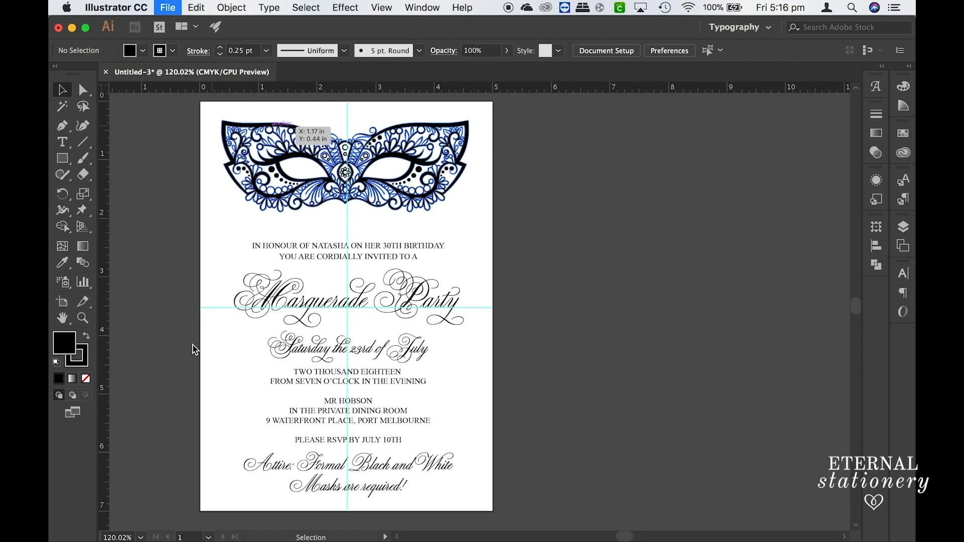